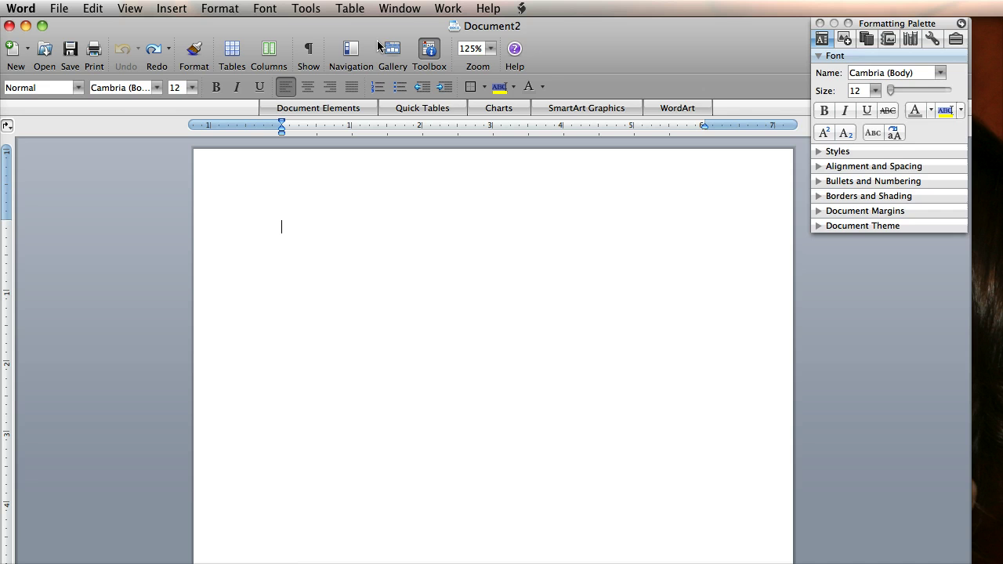
Step: Toggle the formatting palette and toolbars off and on, and reposition the document window
{"action": "left_click", "coordinate": [429, 52]}
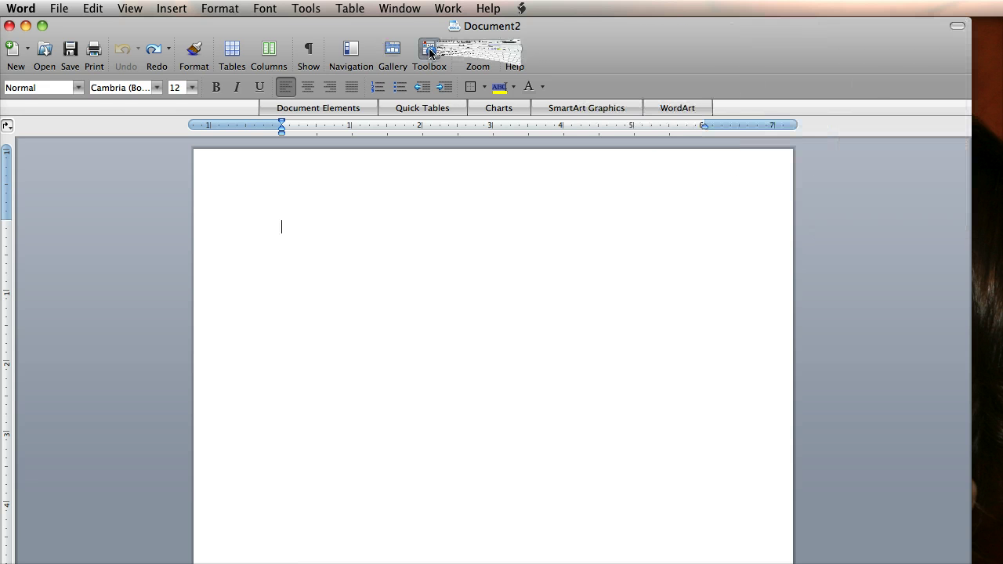
{"action": "left_click", "coordinate": [430, 53]}
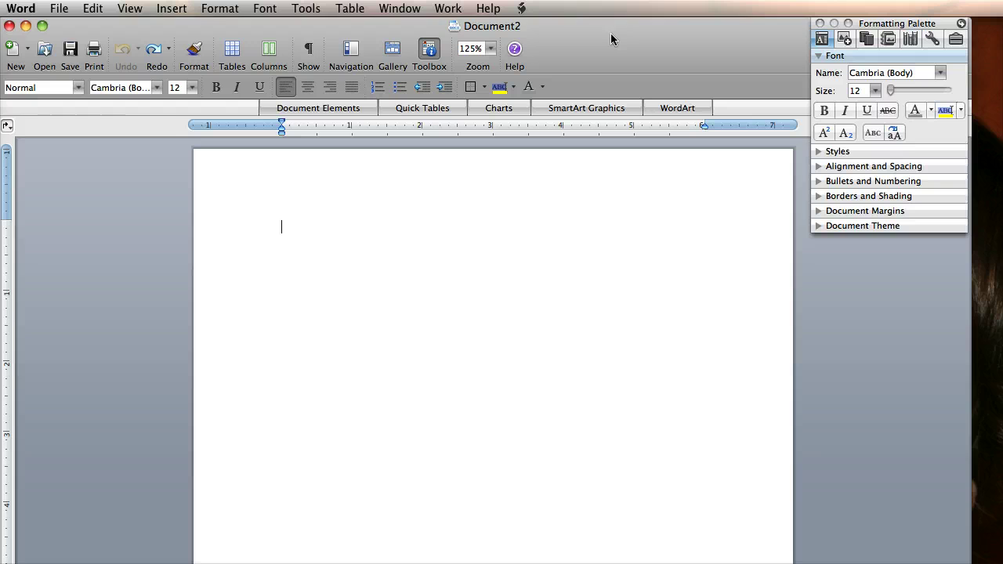
{"action": "left_click_drag", "start_coordinate": [609, 36], "coordinate": [424, 41]}
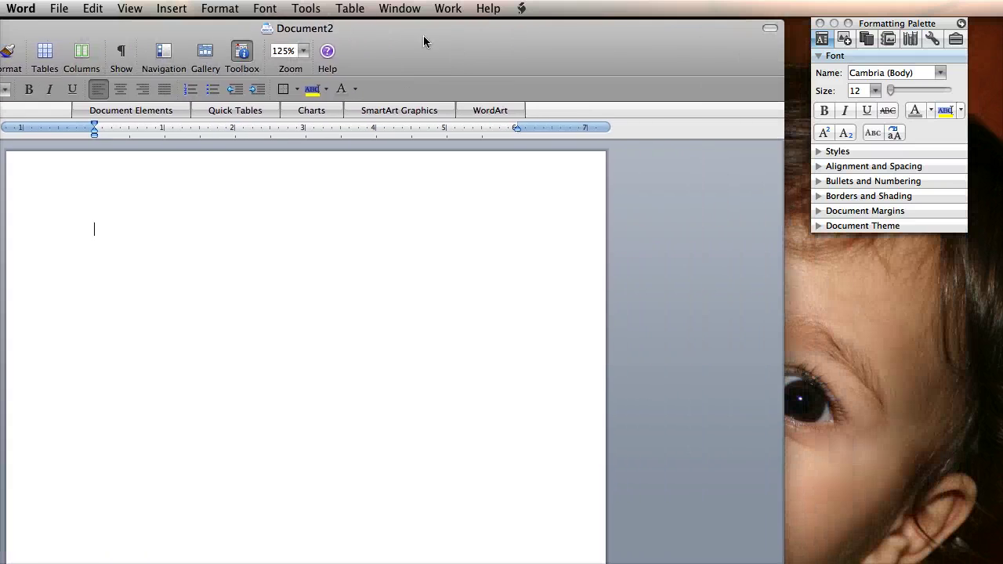
{"action": "left_click", "coordinate": [769, 29]}
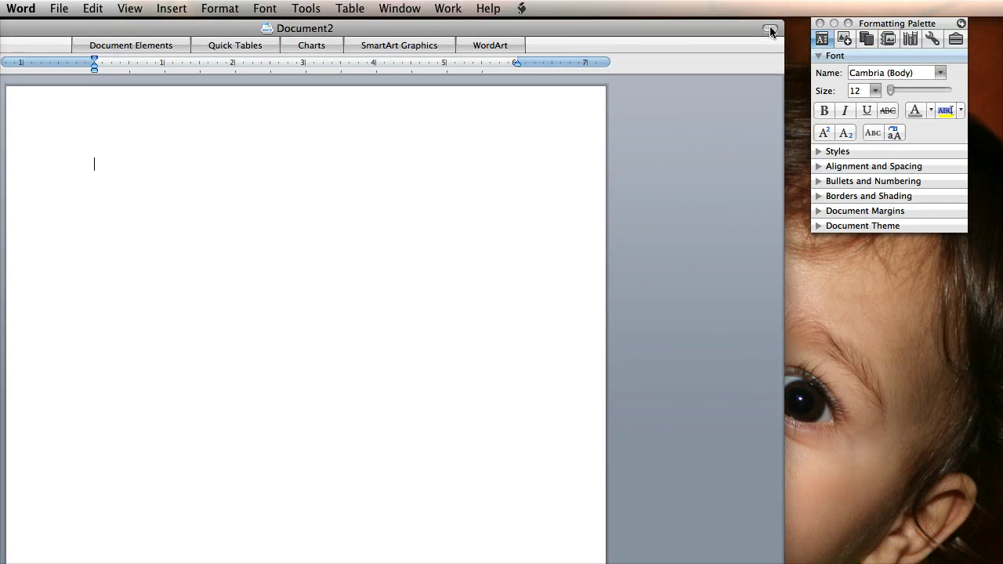
{"action": "left_click", "coordinate": [770, 29]}
{"action": "left_click_drag", "start_coordinate": [535, 27], "coordinate": [726, 14]}
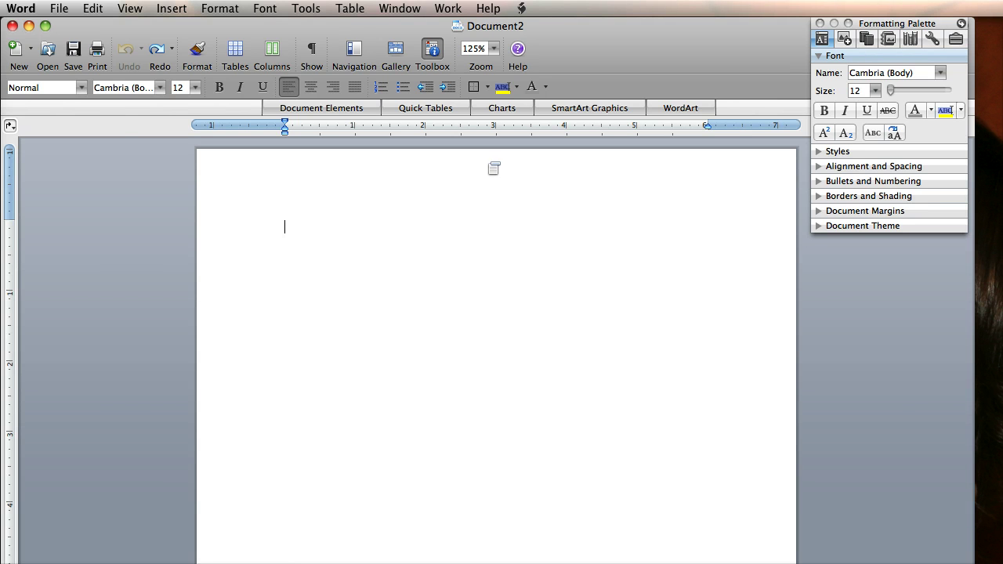
Step: Open the page header for editing from the View menu
{"action": "left_click", "coordinate": [130, 8]}
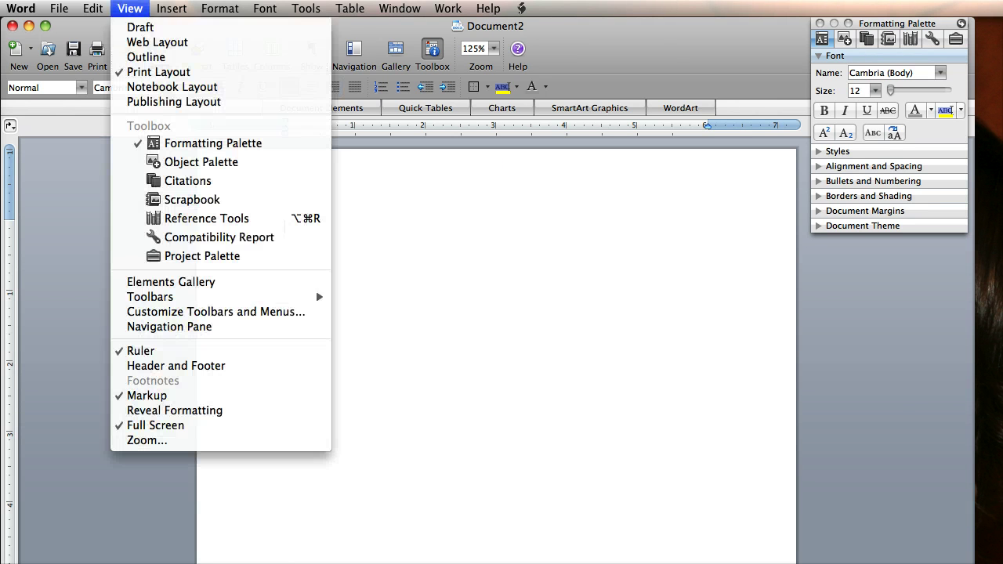
{"action": "left_click", "coordinate": [220, 373]}
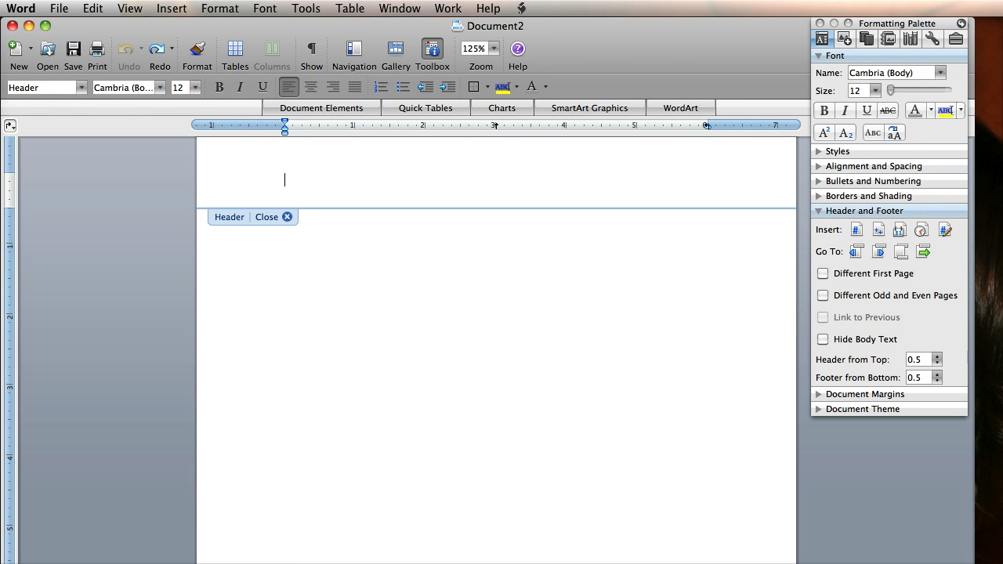
{"action": "scroll", "coordinate": [497, 329], "scroll_direction": "up", "scroll_amount": 1}
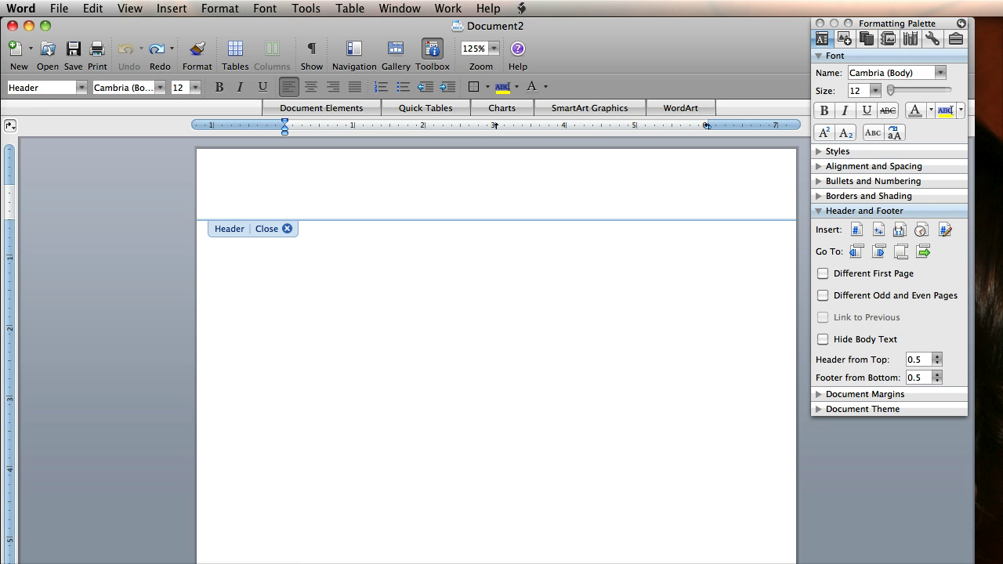
Step: Type 'Running head: TUTORIAL ON HEADER' into the header, fixing the mistyped letter
{"action": "type", "text": "Running"}
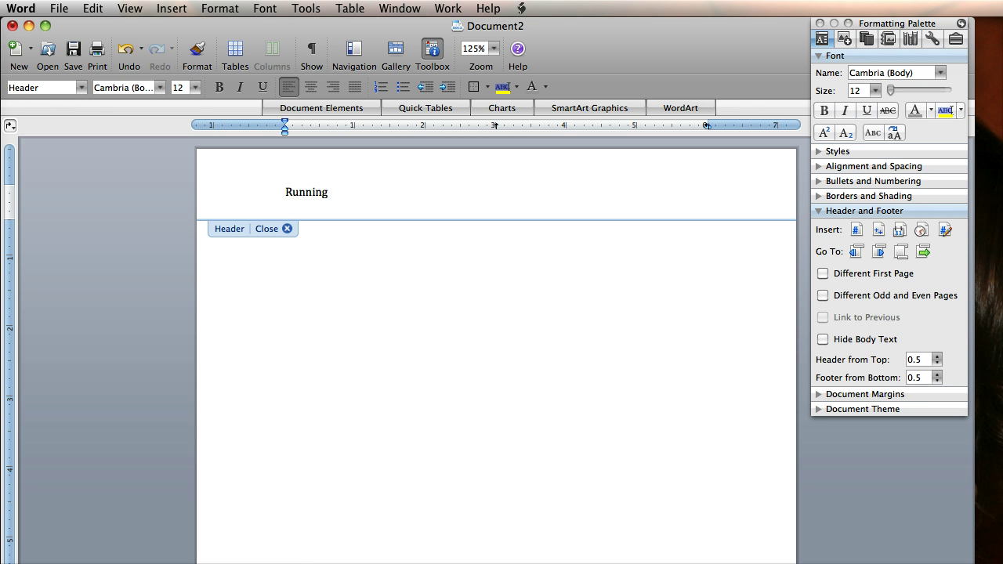
{"action": "type", "text": " head"}
{"action": "type", "text": ":"}
{"action": "type", "text": " TUTORIAL"}
{"action": "key", "text": "BackSpace"}
{"action": "type", "text": "ORIAL ON HEADER"}
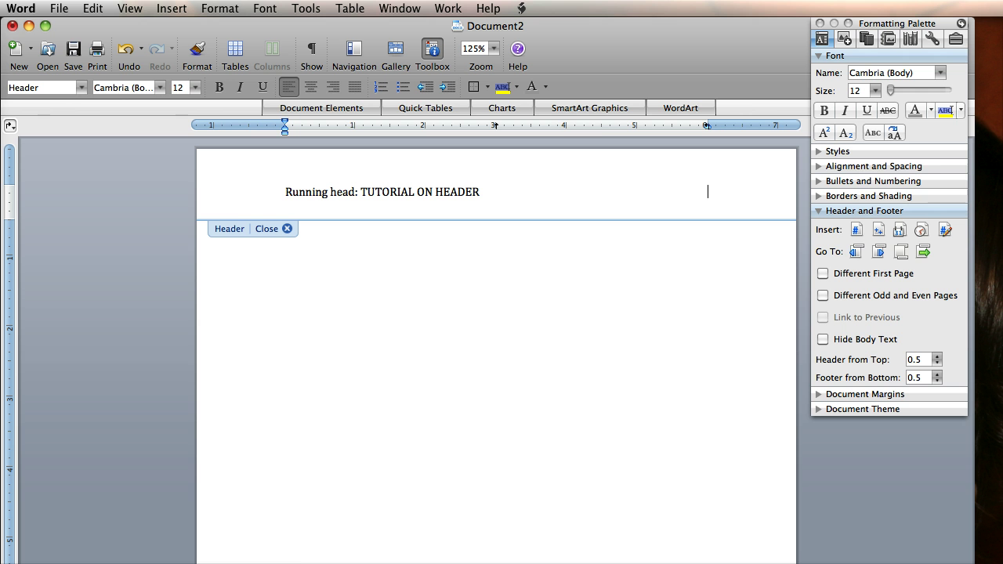
Step: Insert an automatic page number after the running head and select the number 1
{"action": "left_click", "coordinate": [855, 231]}
{"action": "key", "text": "shift+Left"}
{"action": "key", "text": "Right"}
{"action": "key", "text": "shift+Left"}
Step: Close header editing and select all the generated lorem ipsum text on lipsum.com
{"action": "left_click", "coordinate": [269, 228]}
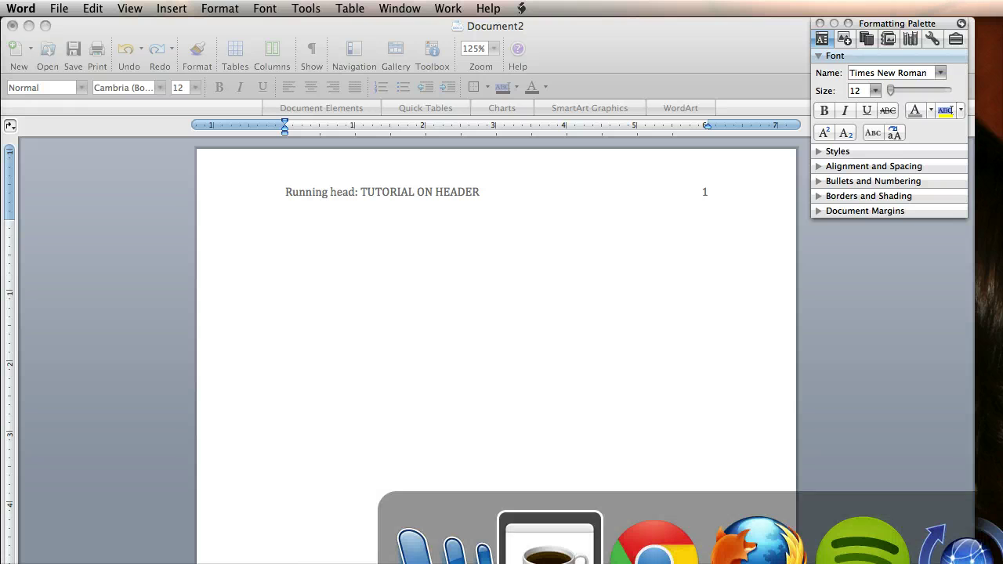
{"action": "left_click", "coordinate": [650, 545]}
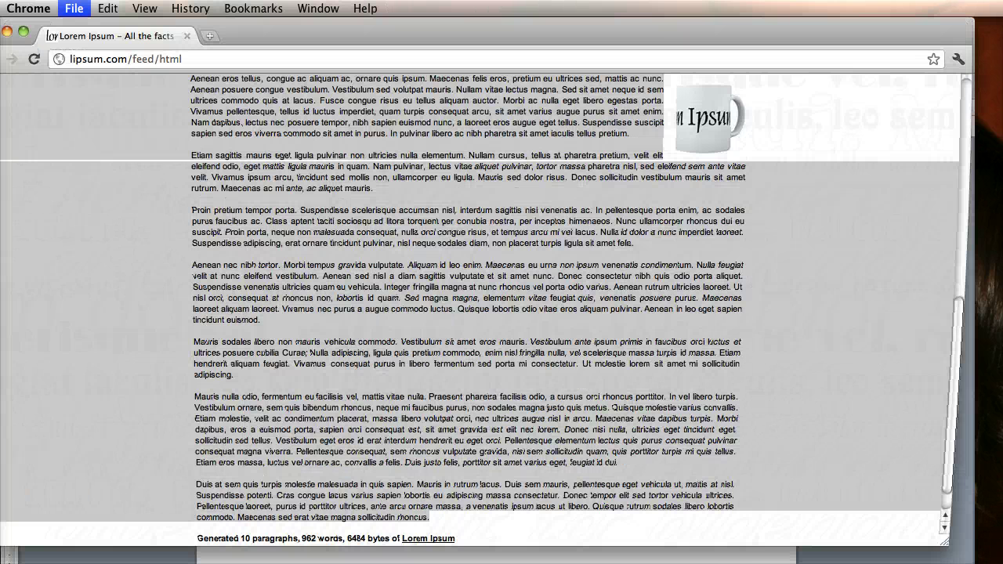
{"action": "key", "text": "super+t"}
{"action": "key", "text": "super+w"}
{"action": "key", "text": "super+a"}
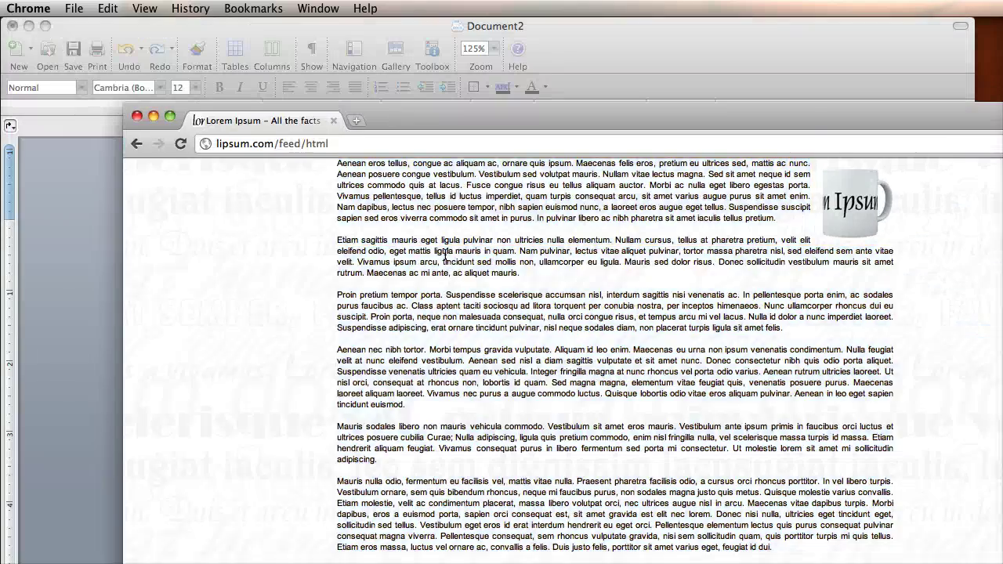
Step: Select text in the second lorem ipsum paragraph, then minimize the browser and return to Word's body
{"action": "scroll", "coordinate": [445, 256], "scroll_direction": "up", "scroll_amount": 10}
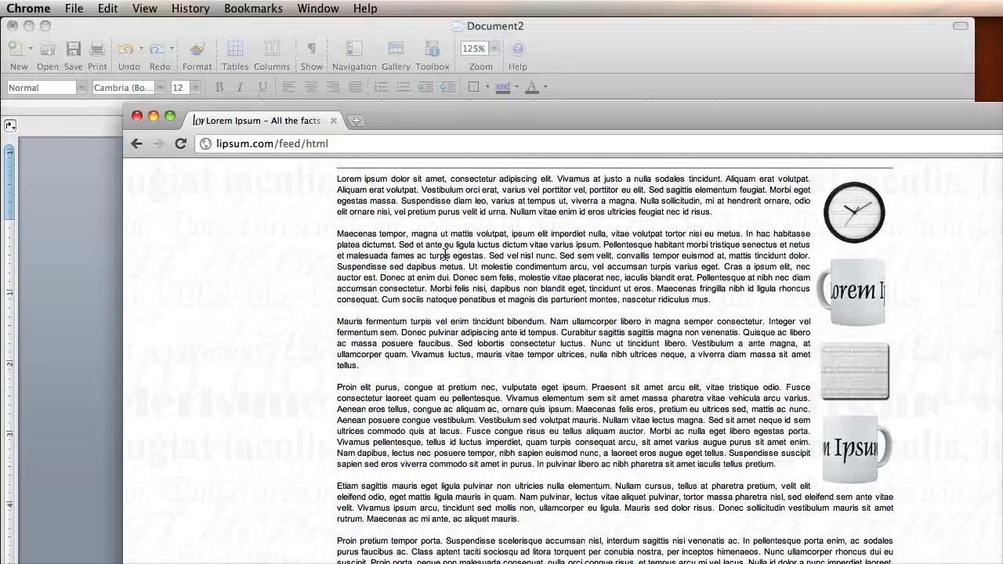
{"action": "scroll", "coordinate": [406, 275], "scroll_direction": "down", "scroll_amount": 3}
{"action": "scroll", "coordinate": [407, 275], "scroll_direction": "down", "scroll_amount": 4}
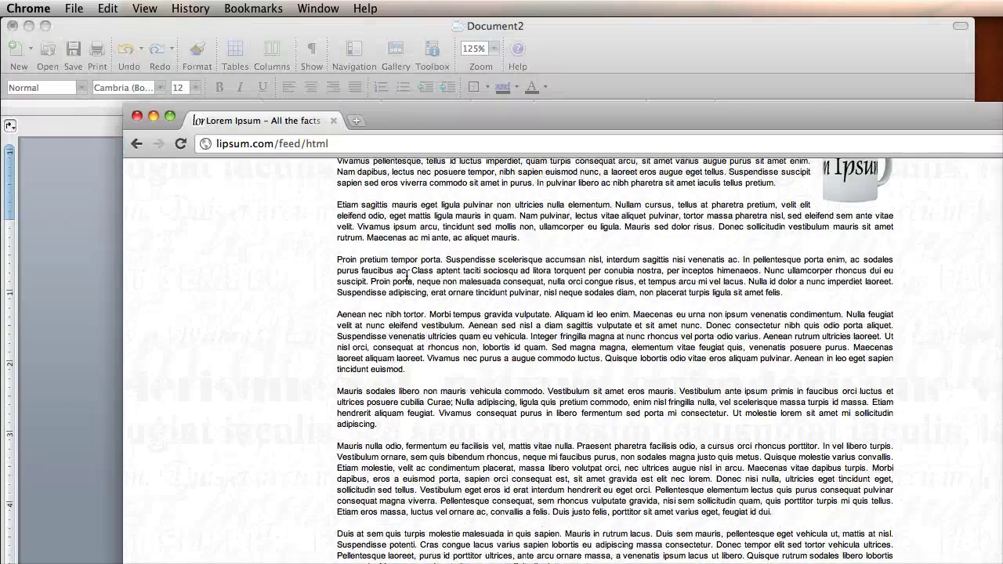
{"action": "scroll", "coordinate": [427, 306], "scroll_direction": "up", "scroll_amount": 1}
{"action": "scroll", "coordinate": [418, 306], "scroll_direction": "up", "scroll_amount": 5}
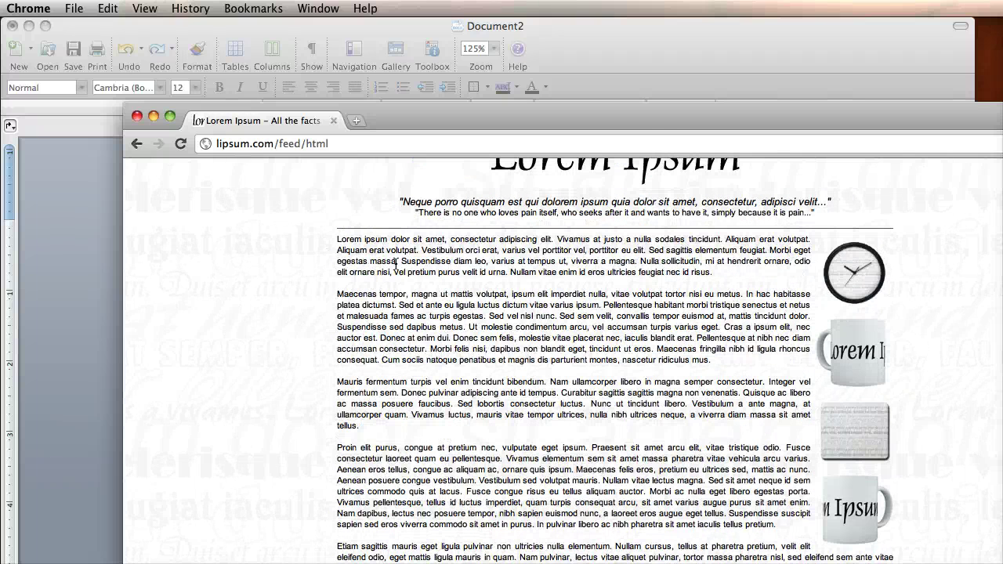
{"action": "left_click_drag", "start_coordinate": [452, 316], "coordinate": [480, 360]}
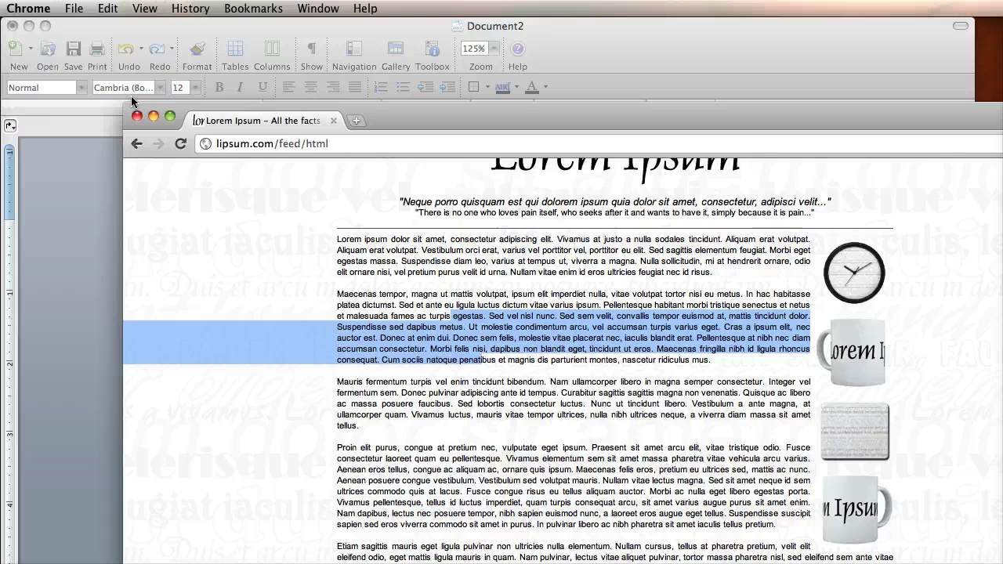
{"action": "left_click", "coordinate": [152, 116]}
{"action": "left_click", "coordinate": [306, 255]}
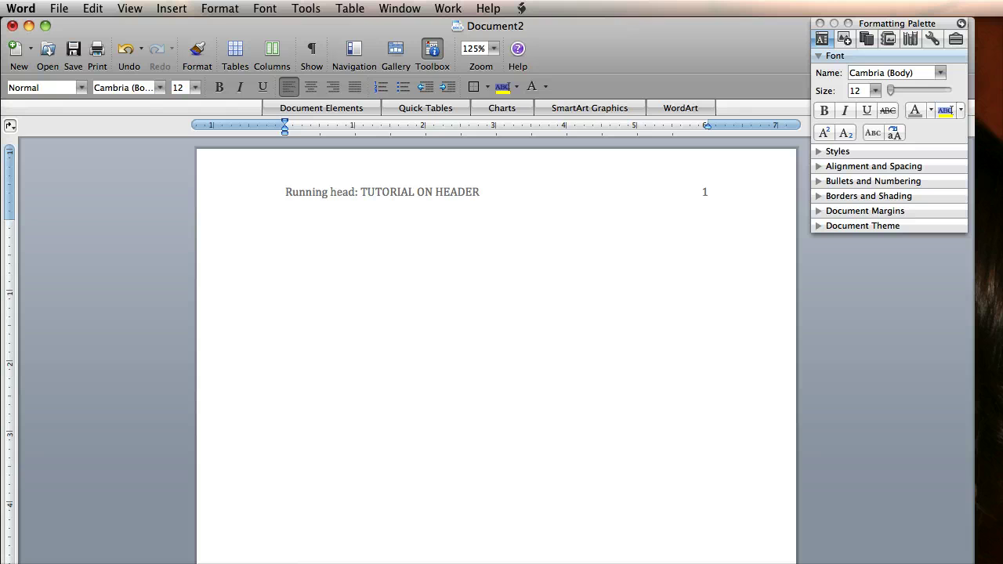
Step: Paste the lorem ipsum text and set all body text to 12 pt Times New Roman
{"action": "right_click", "coordinate": [332, 244]}
{"action": "left_click", "coordinate": [404, 307]}
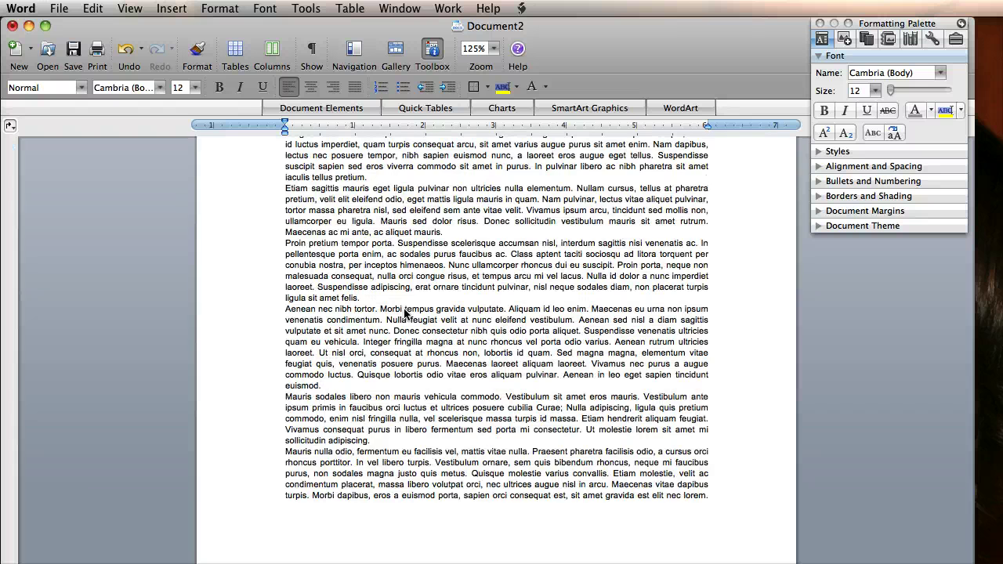
{"action": "scroll", "coordinate": [405, 312], "scroll_direction": "up", "scroll_amount": 10}
{"action": "key", "text": "ctrl+a"}
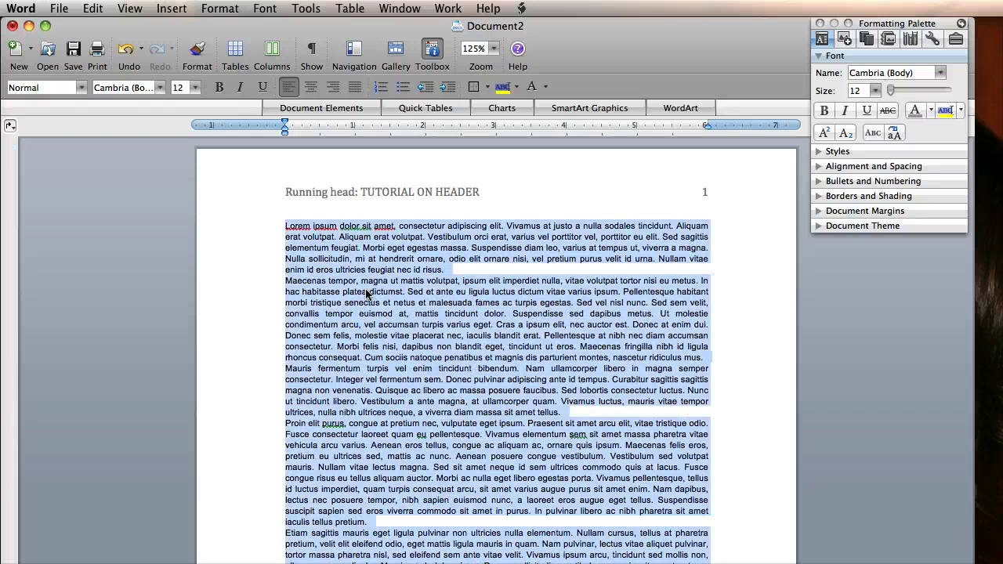
{"action": "left_click", "coordinate": [120, 90]}
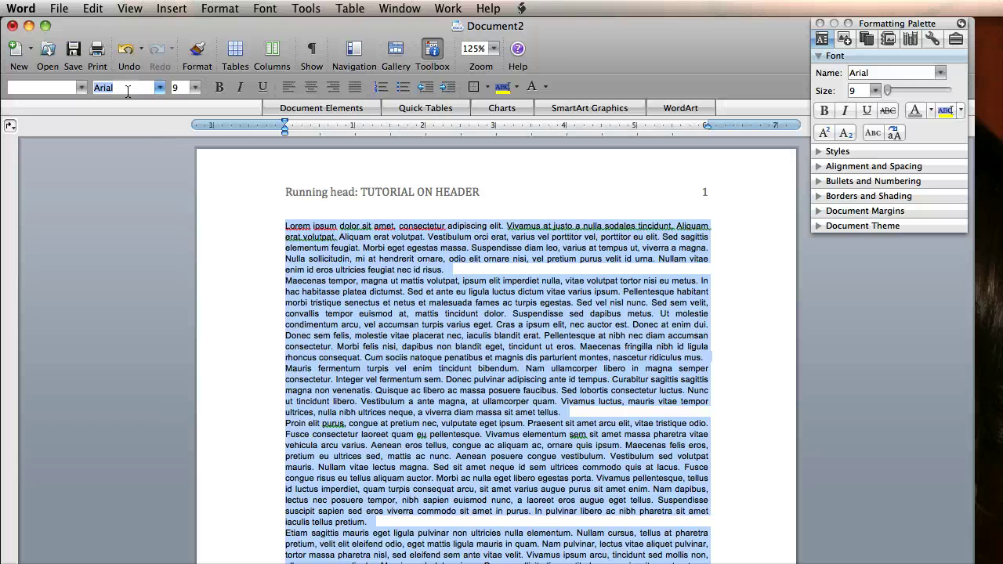
{"action": "type", "text": "Times New Roman"}
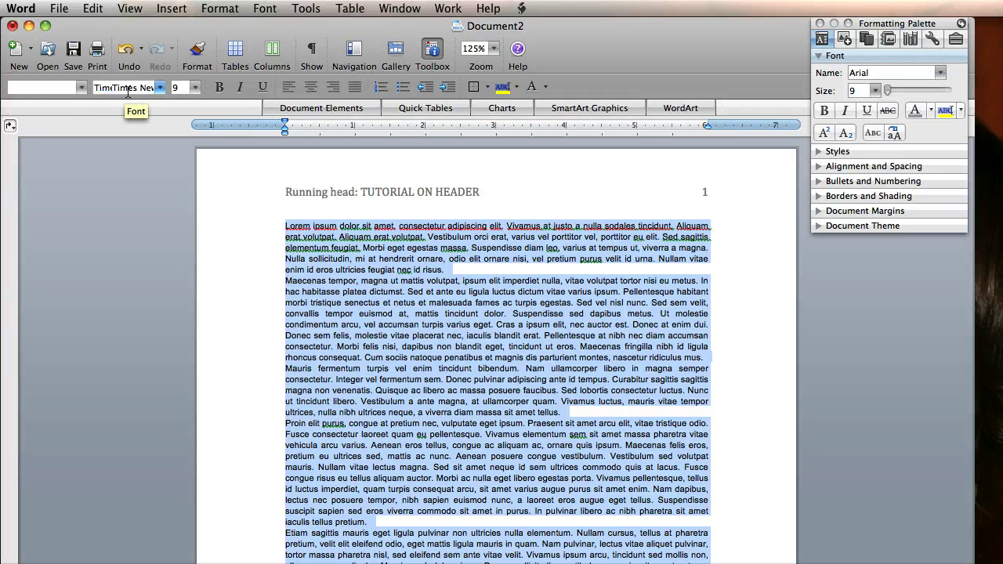
{"action": "key", "text": "Return"}
{"action": "left_click", "coordinate": [194, 88]}
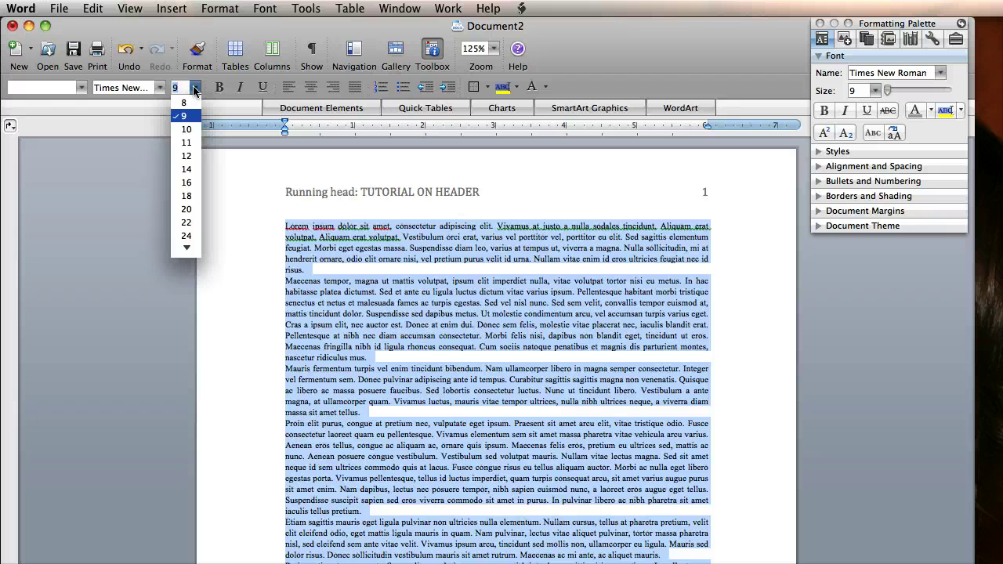
{"action": "left_click", "coordinate": [187, 156]}
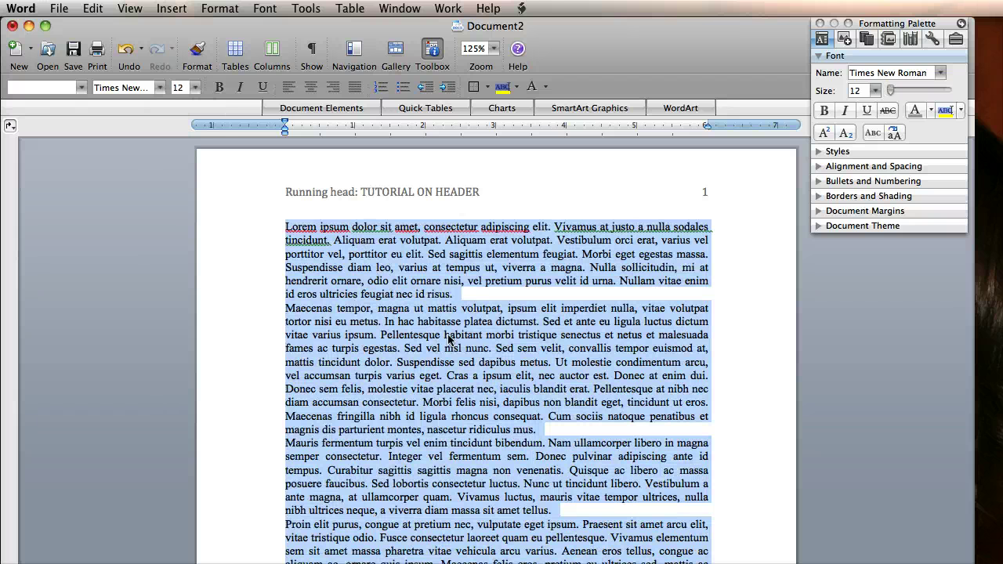
Step: Set the selected body text to double line spacing in the Paragraph dialog
{"action": "right_click", "coordinate": [402, 332]}
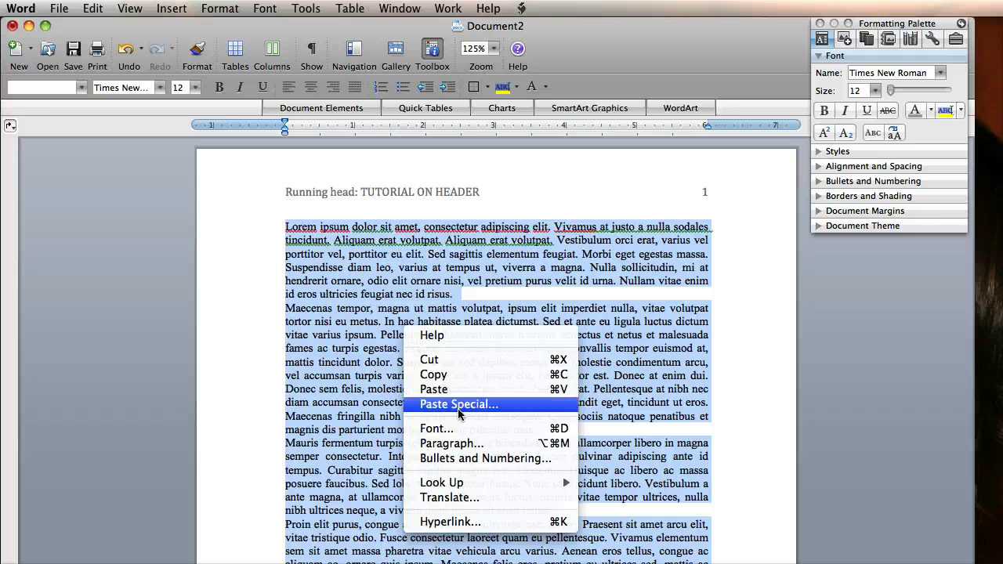
{"action": "left_click", "coordinate": [471, 444]}
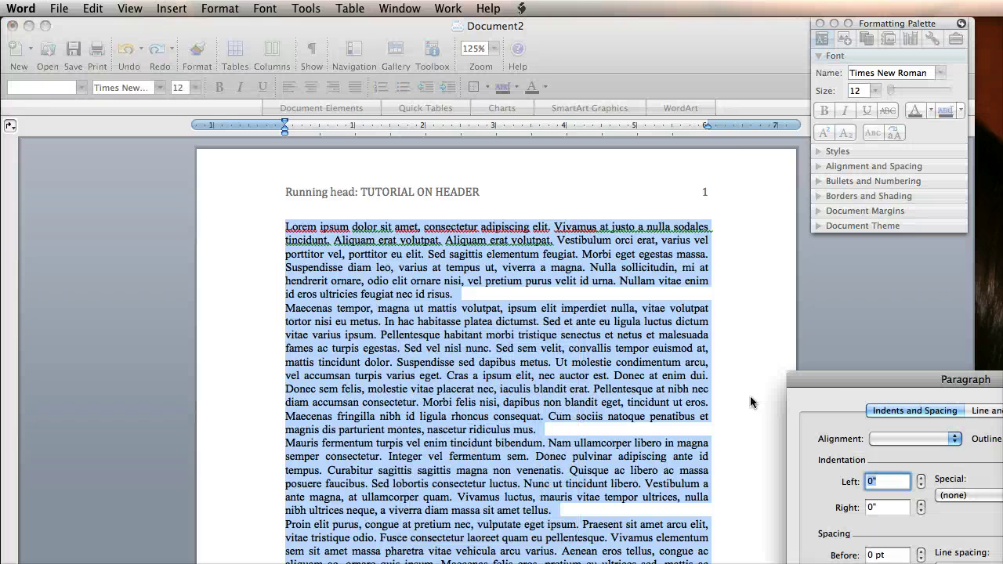
{"action": "left_click_drag", "start_coordinate": [836, 381], "coordinate": [333, 184]}
{"action": "left_click", "coordinate": [454, 371]}
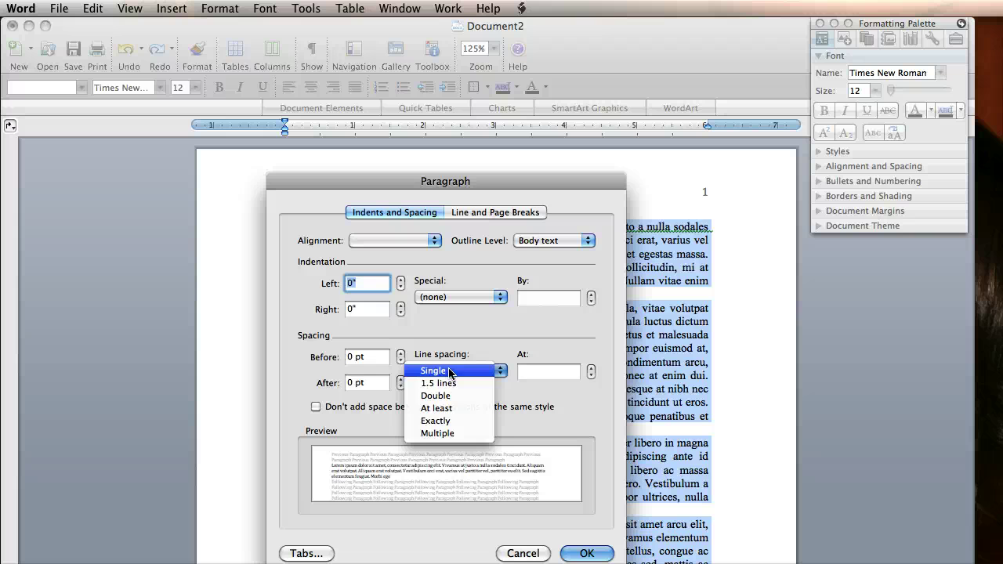
{"action": "left_click", "coordinate": [456, 370]}
{"action": "left_click", "coordinate": [461, 373]}
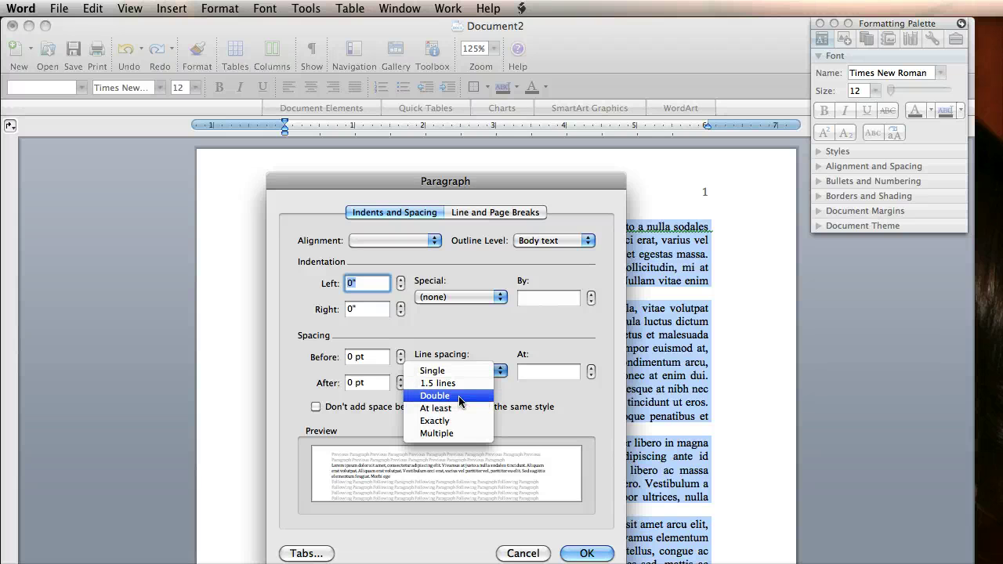
{"action": "left_click", "coordinate": [461, 396]}
{"action": "left_click", "coordinate": [584, 554]}
{"action": "left_click", "coordinate": [537, 431]}
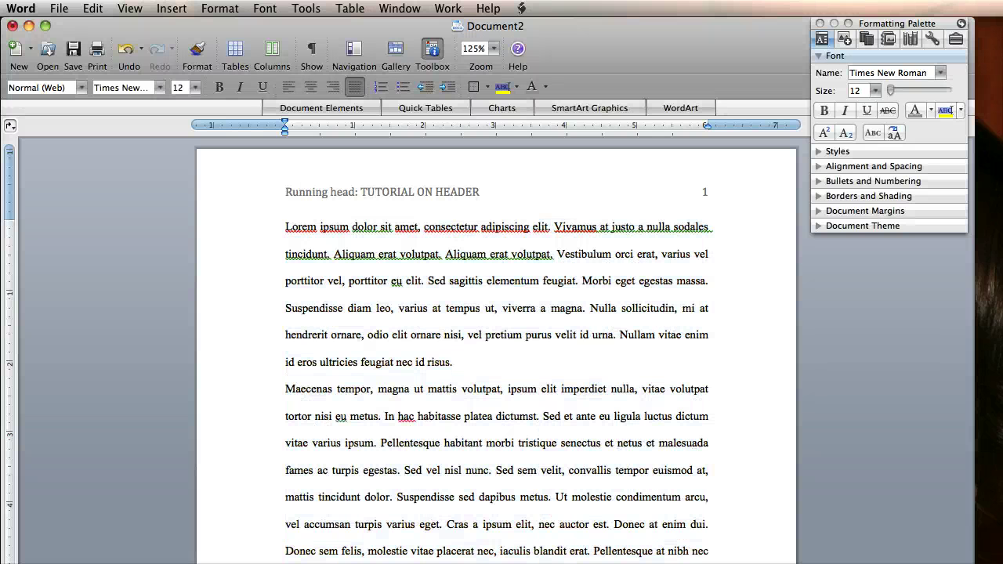
{"action": "key", "text": "Return"}
{"action": "key", "text": "BackSpace"}
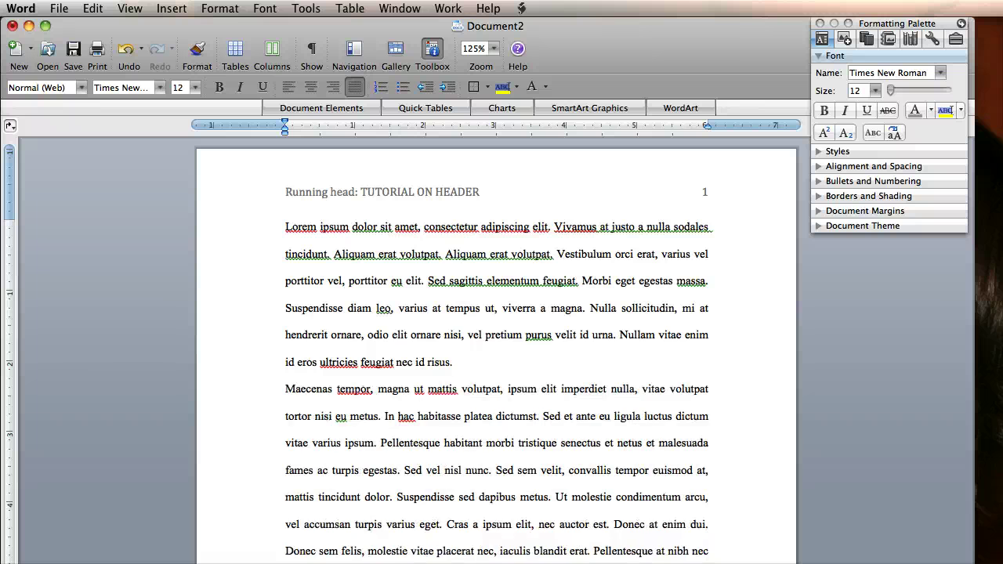
Step: Indent the first paragraph's first line with a Tab, then scroll through pages 2 and 3
{"action": "scroll", "coordinate": [496, 353], "scroll_direction": "down", "scroll_amount": 2}
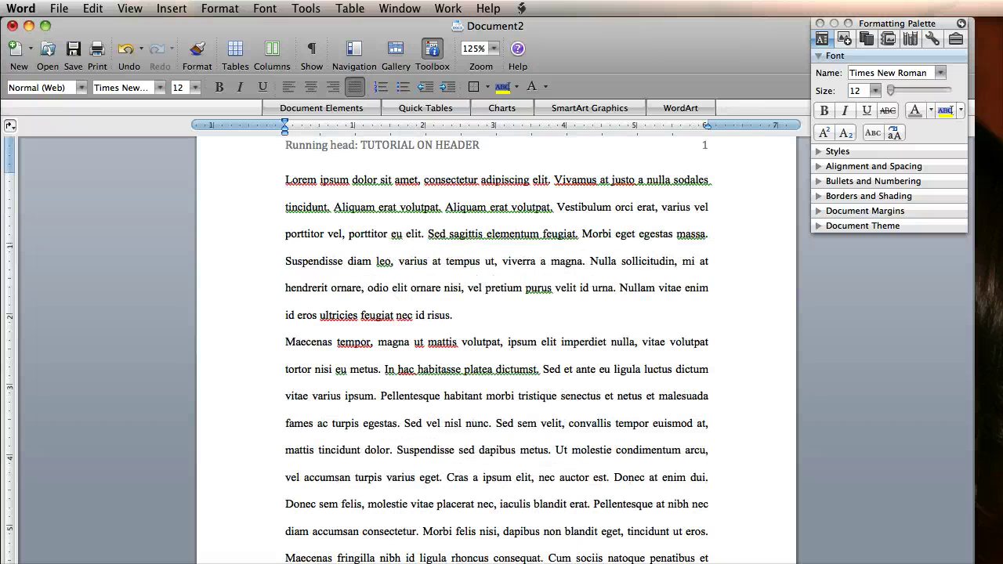
{"action": "key", "text": "Tab"}
{"action": "scroll", "coordinate": [496, 352], "scroll_direction": "down", "scroll_amount": 10}
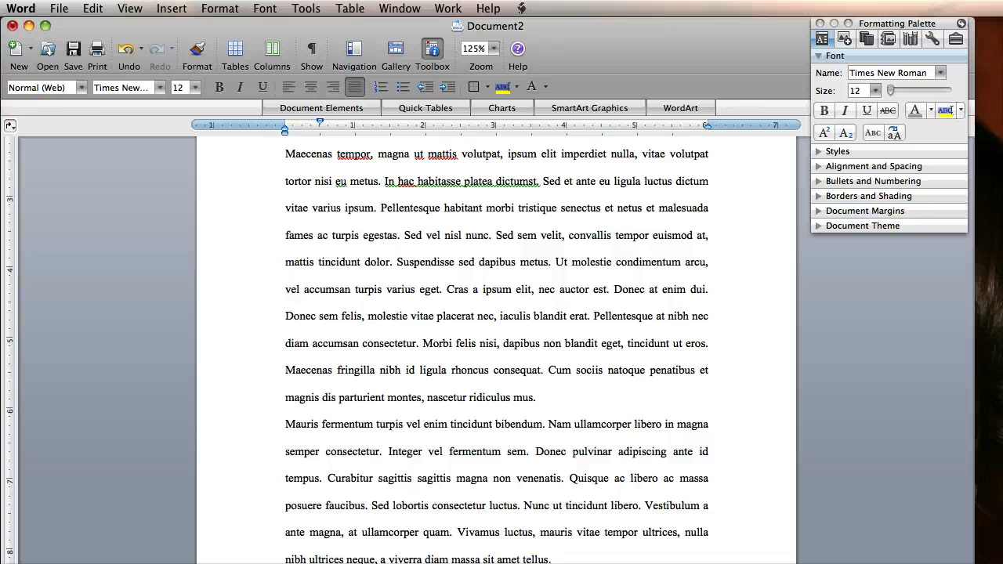
{"action": "scroll", "coordinate": [496, 352], "scroll_direction": "down", "scroll_amount": 12}
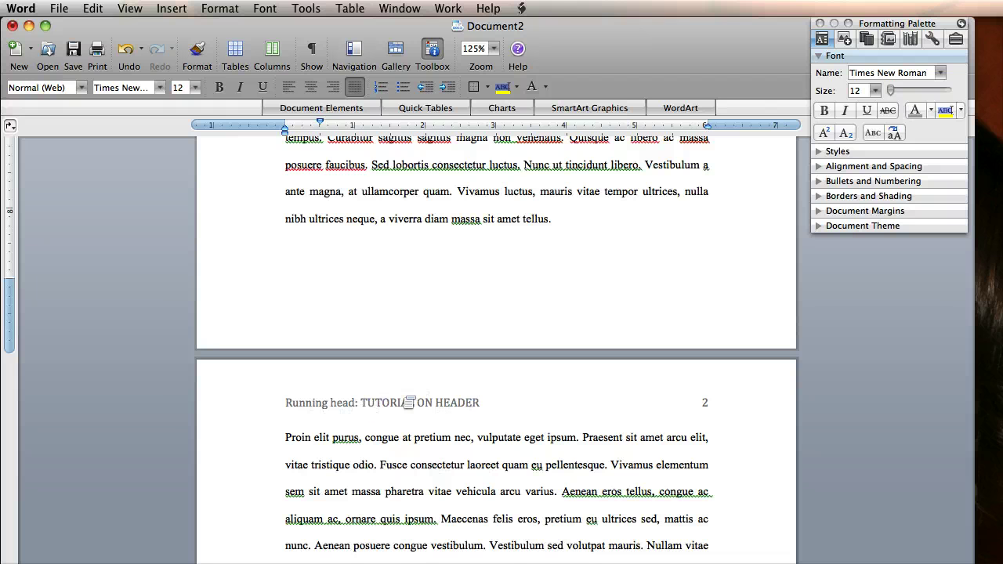
{"action": "scroll", "coordinate": [407, 402], "scroll_direction": "down", "scroll_amount": 10}
{"action": "scroll", "coordinate": [408, 402], "scroll_direction": "down", "scroll_amount": 5}
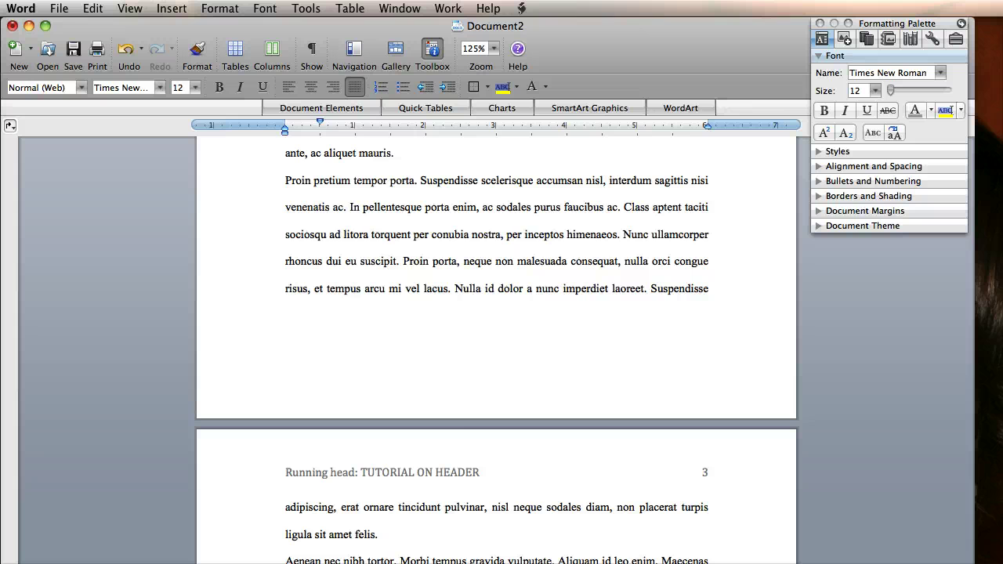
Step: Edit the header and turn on the Different First Page option
{"action": "double_click", "coordinate": [424, 472]}
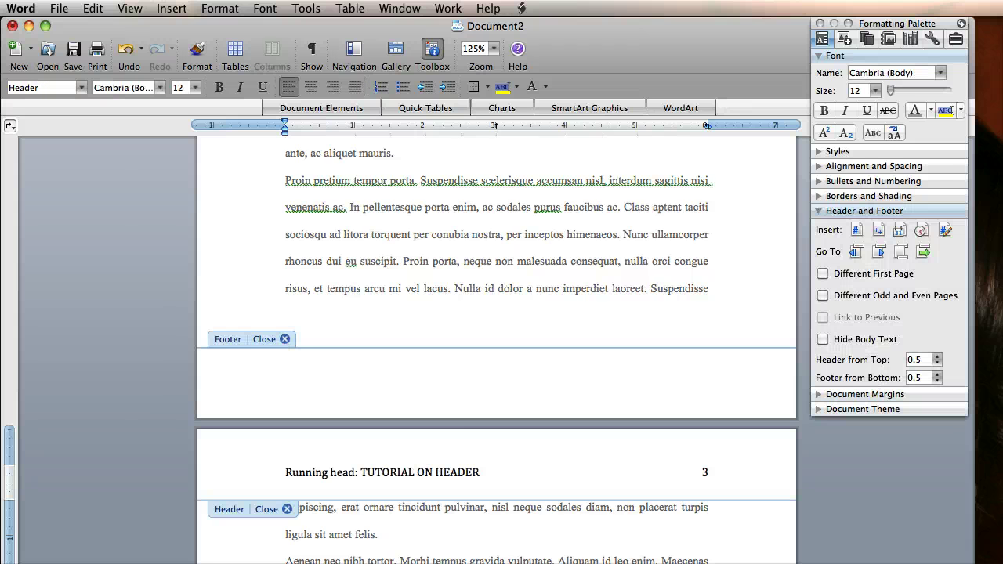
{"action": "right_click", "coordinate": [825, 278]}
{"action": "left_click", "coordinate": [819, 277]}
{"action": "left_click", "coordinate": [822, 274]}
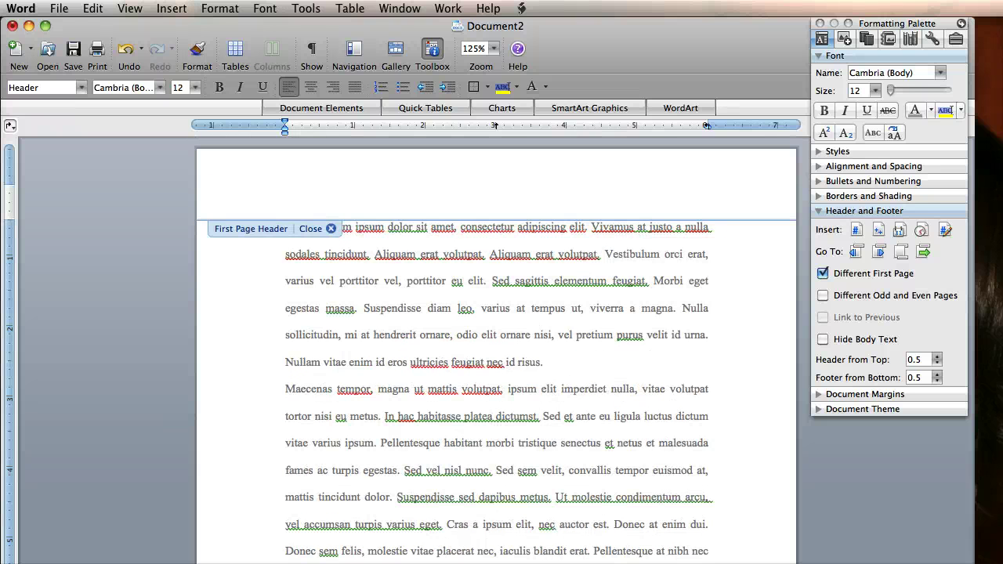
Step: Copy page 2's running head line and paste it into the empty First Page Header
{"action": "scroll", "coordinate": [496, 349], "scroll_direction": "down", "scroll_amount": 10}
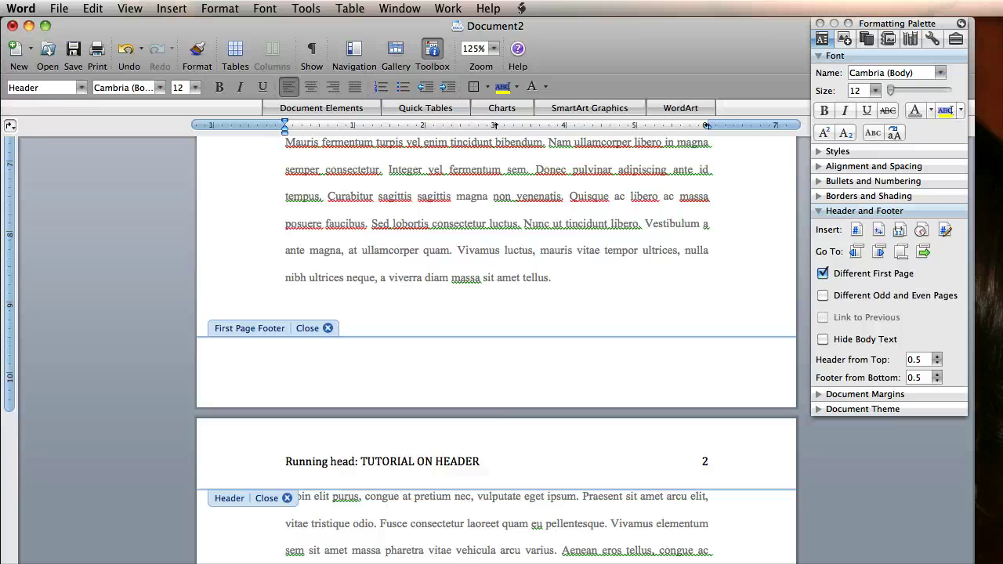
{"action": "triple_click", "coordinate": [469, 462]}
{"action": "key", "text": "super+c"}
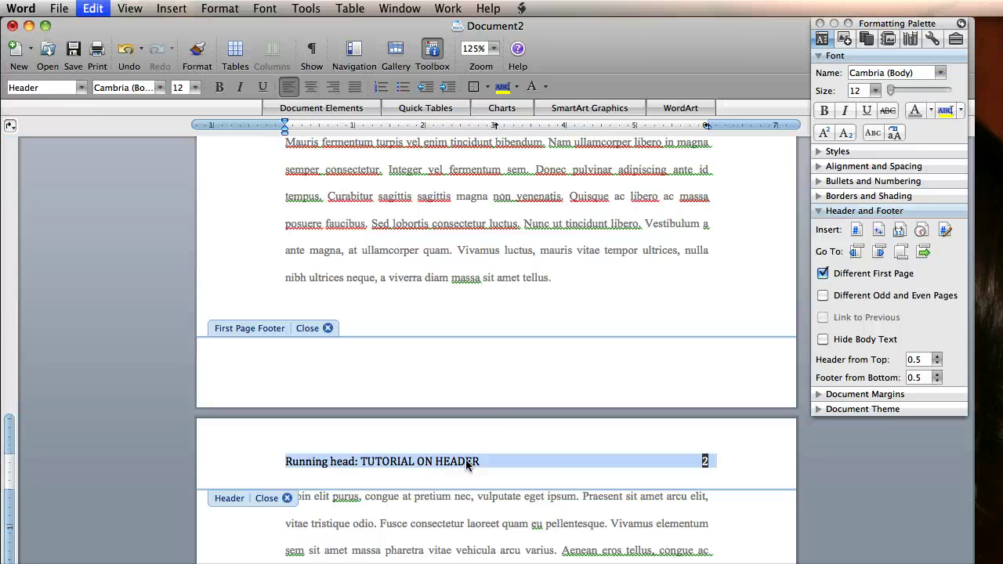
{"action": "scroll", "coordinate": [468, 464], "scroll_direction": "up", "scroll_amount": 15}
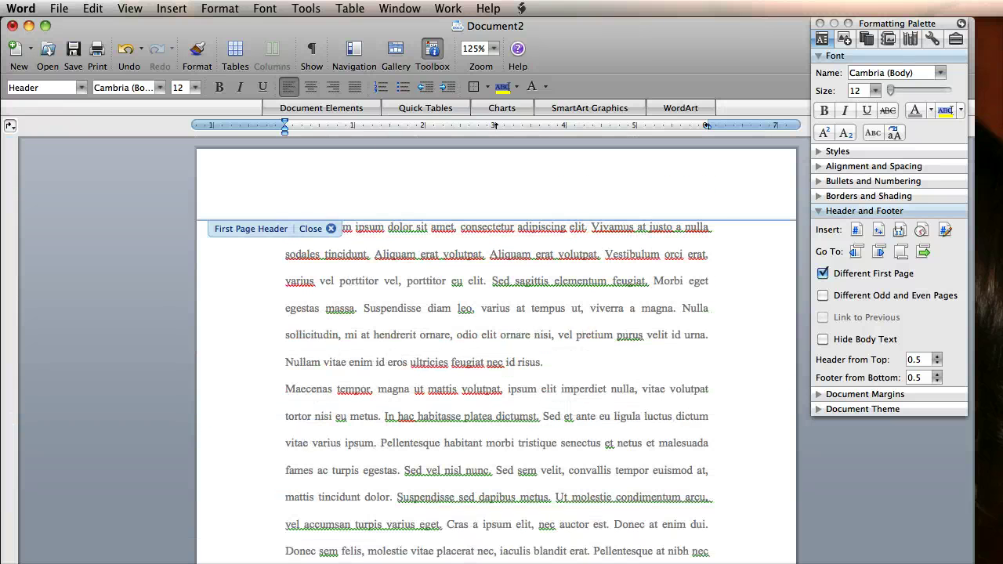
{"action": "key", "text": "super+v"}
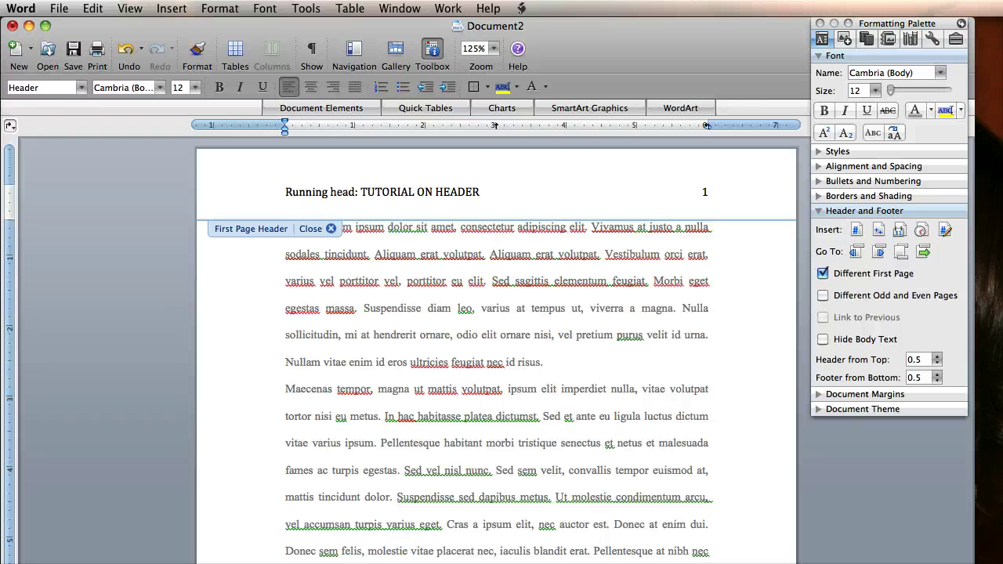
Step: Delete 'Running head: ' from page 2's header, leaving 'TUTORIAL ON HEADER' on later pages
{"action": "scroll", "coordinate": [496, 347], "scroll_direction": "down", "scroll_amount": 10}
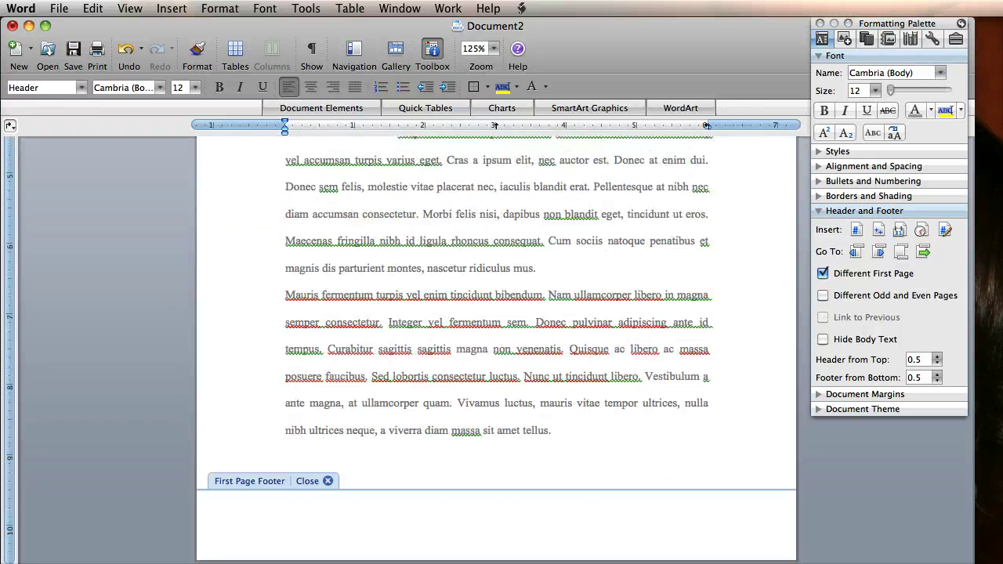
{"action": "scroll", "coordinate": [496, 347], "scroll_direction": "down", "scroll_amount": 4}
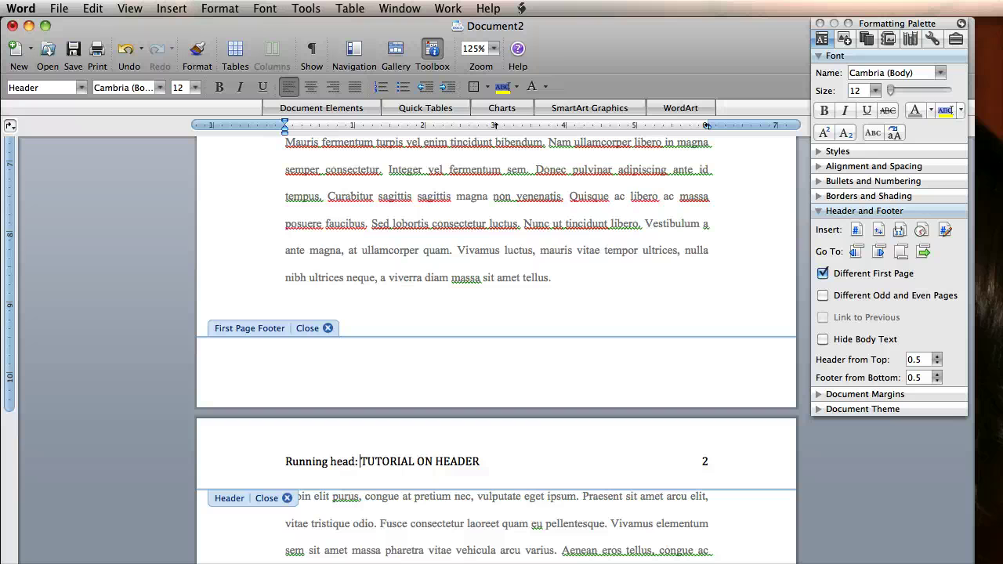
{"action": "key", "text": "shift+Home"}
{"action": "key", "text": "BackSpace"}
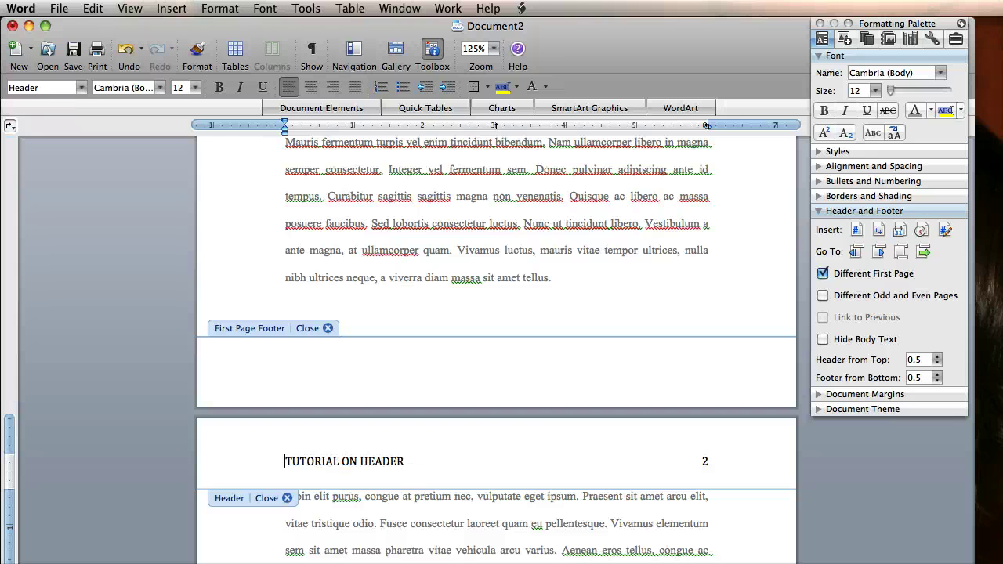
{"action": "scroll", "coordinate": [233, 439], "scroll_direction": "down", "scroll_amount": 20}
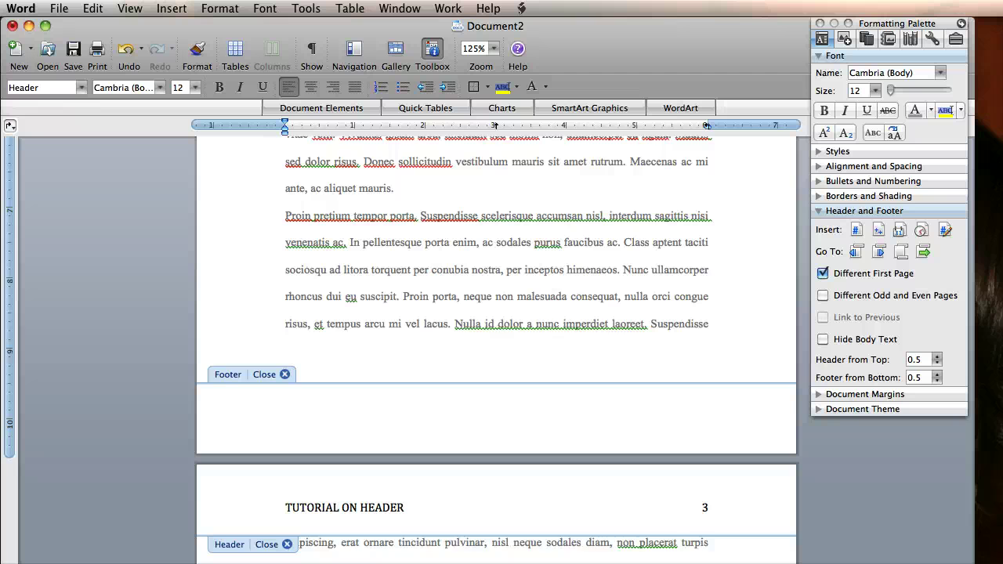
{"action": "scroll", "coordinate": [496, 347], "scroll_direction": "up", "scroll_amount": 20}
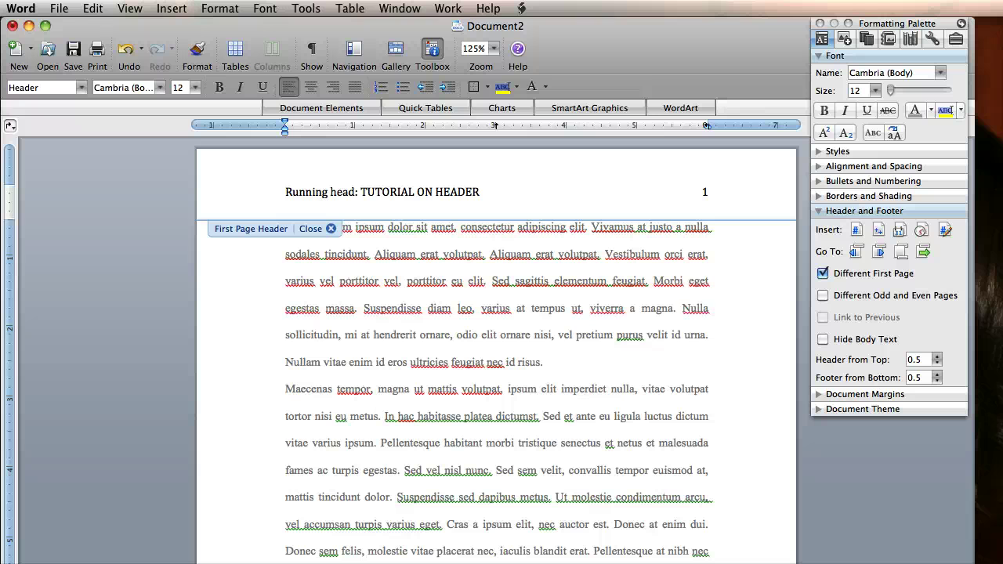
{"action": "scroll", "coordinate": [496, 345], "scroll_direction": "down", "scroll_amount": 10}
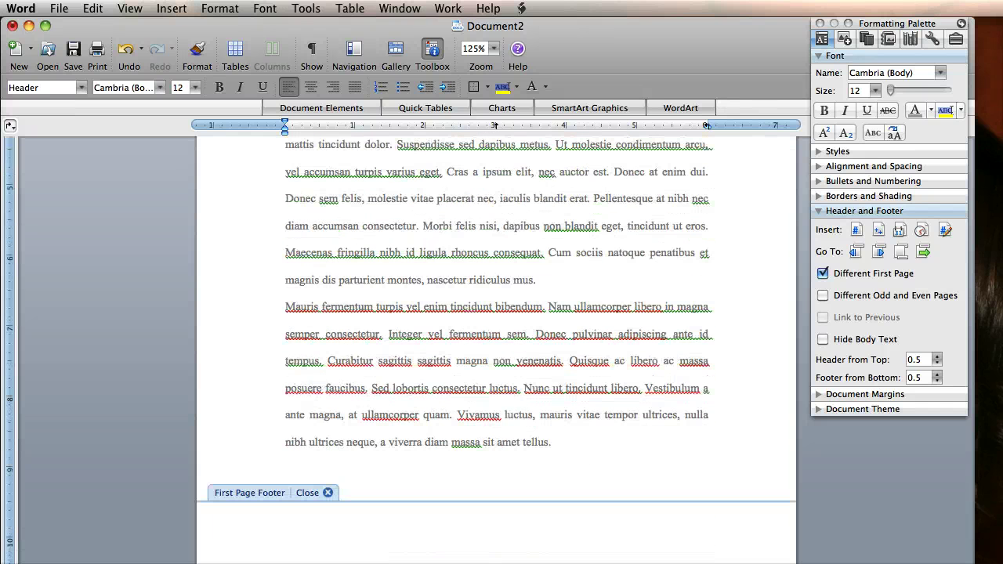